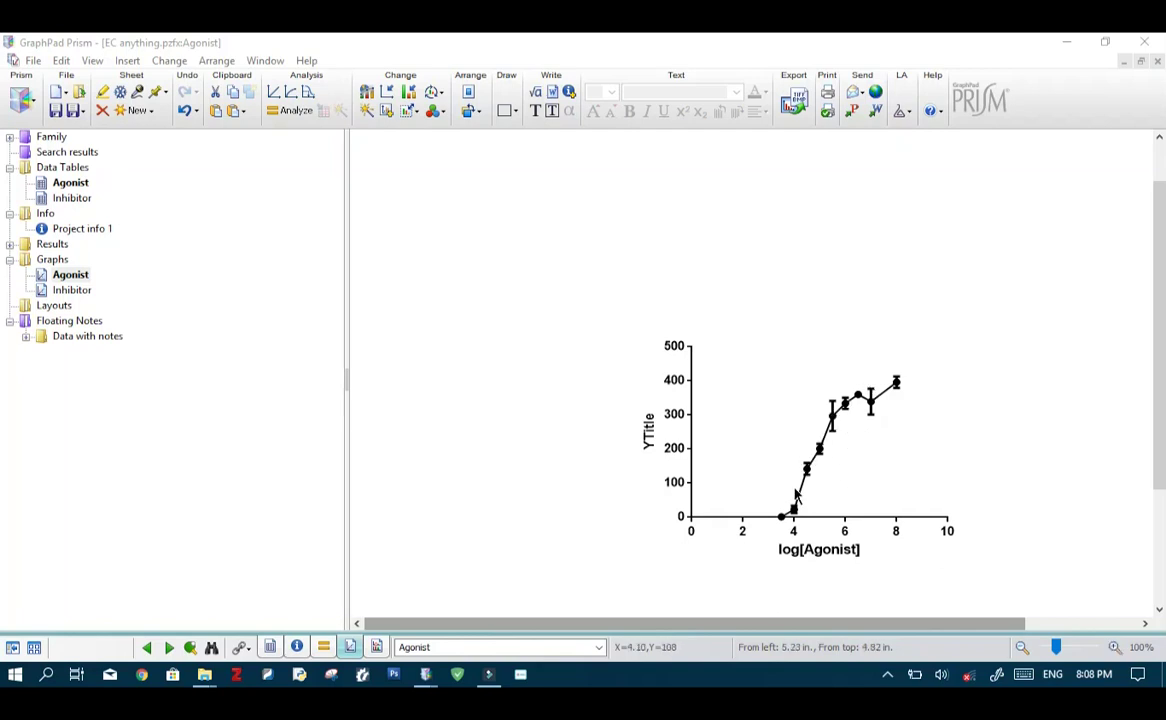
Step: Open the Agonist data table from the navigator to show its log[Agonist] X values and Group A replicates
mouse_move(806, 486)
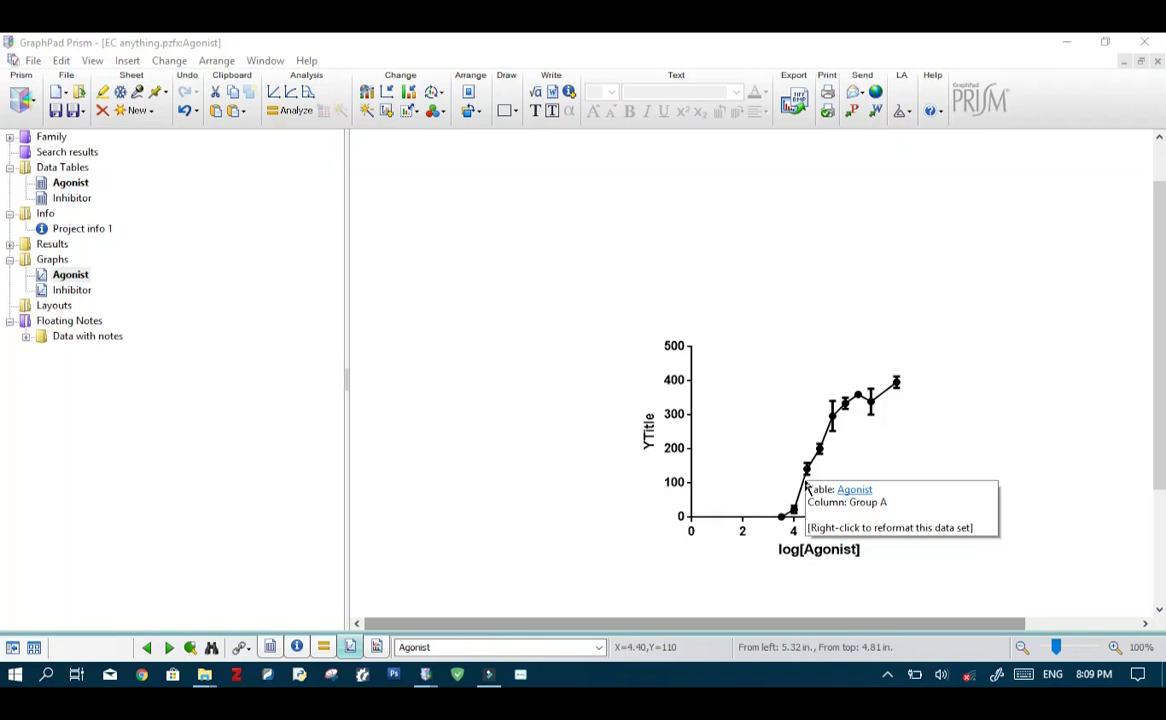
left_click(70, 182)
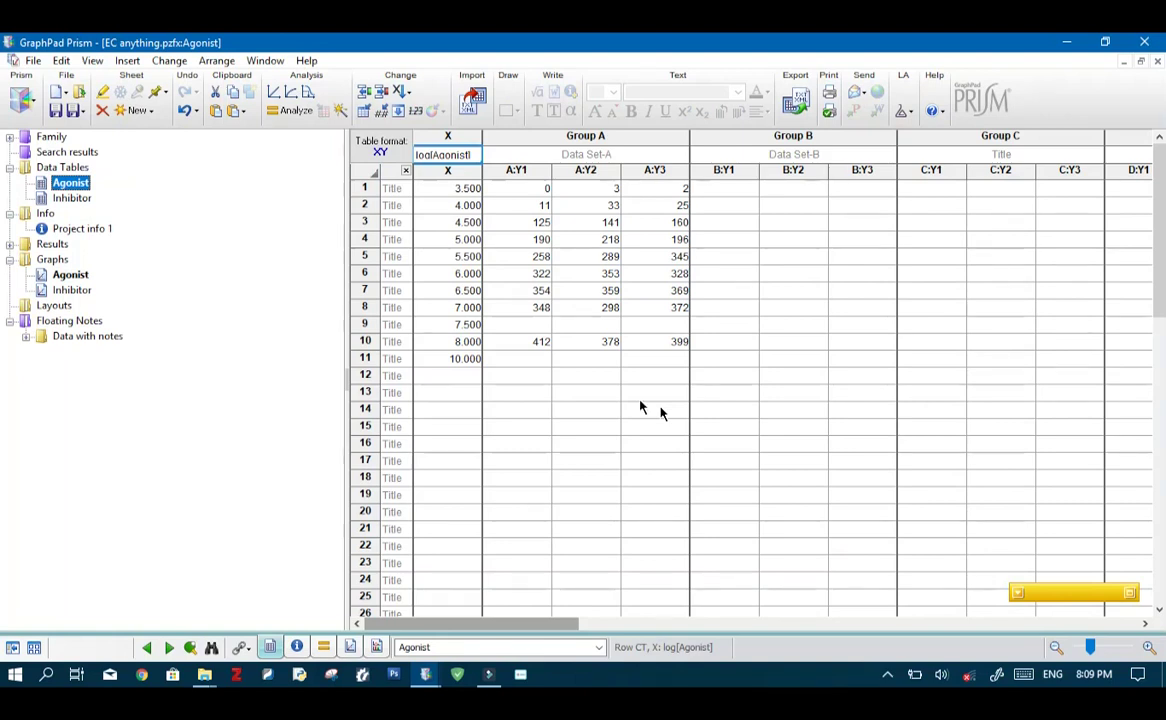
Step: Transform the Agonist X values with X=Log(X), creating the Transform of Agonist table and graph
mouse_move(67, 188)
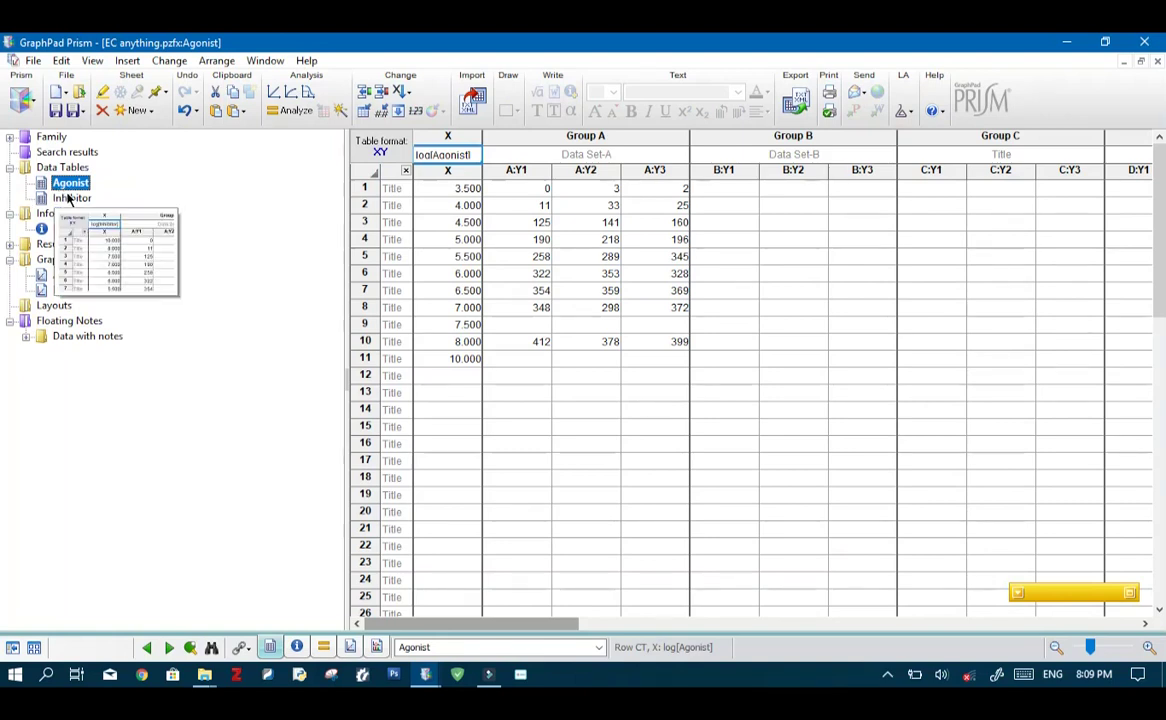
left_click(290, 110)
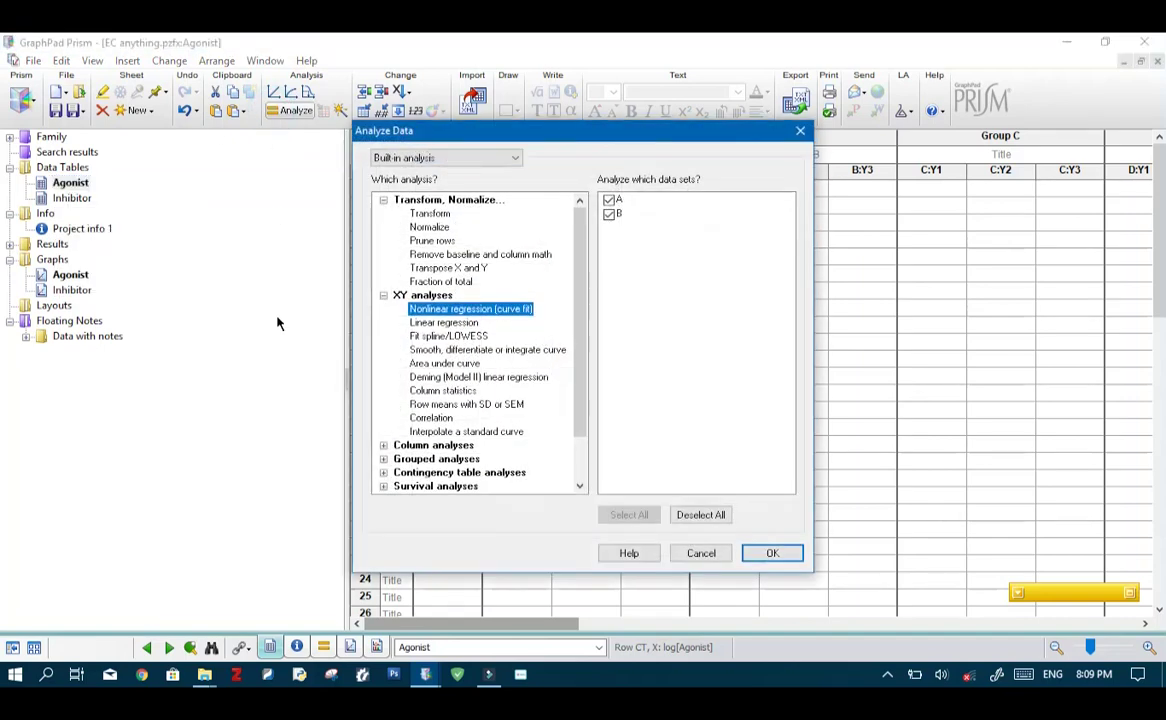
left_click(421, 216)
left_click(771, 552)
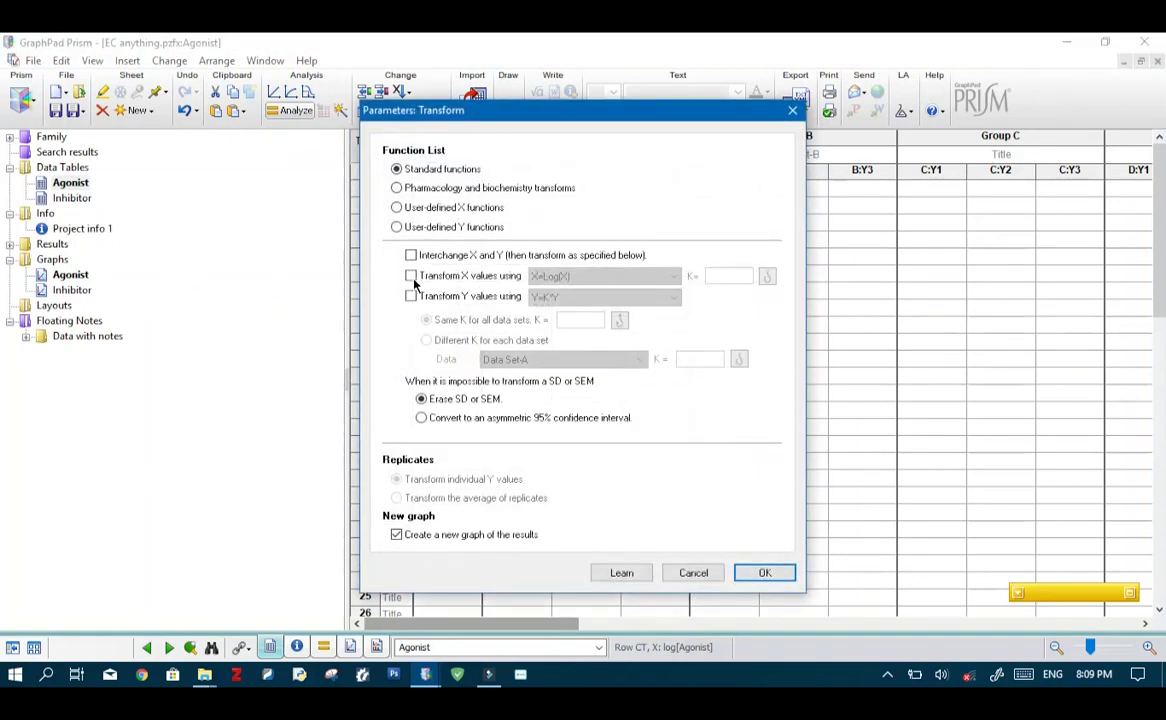
left_click(411, 277)
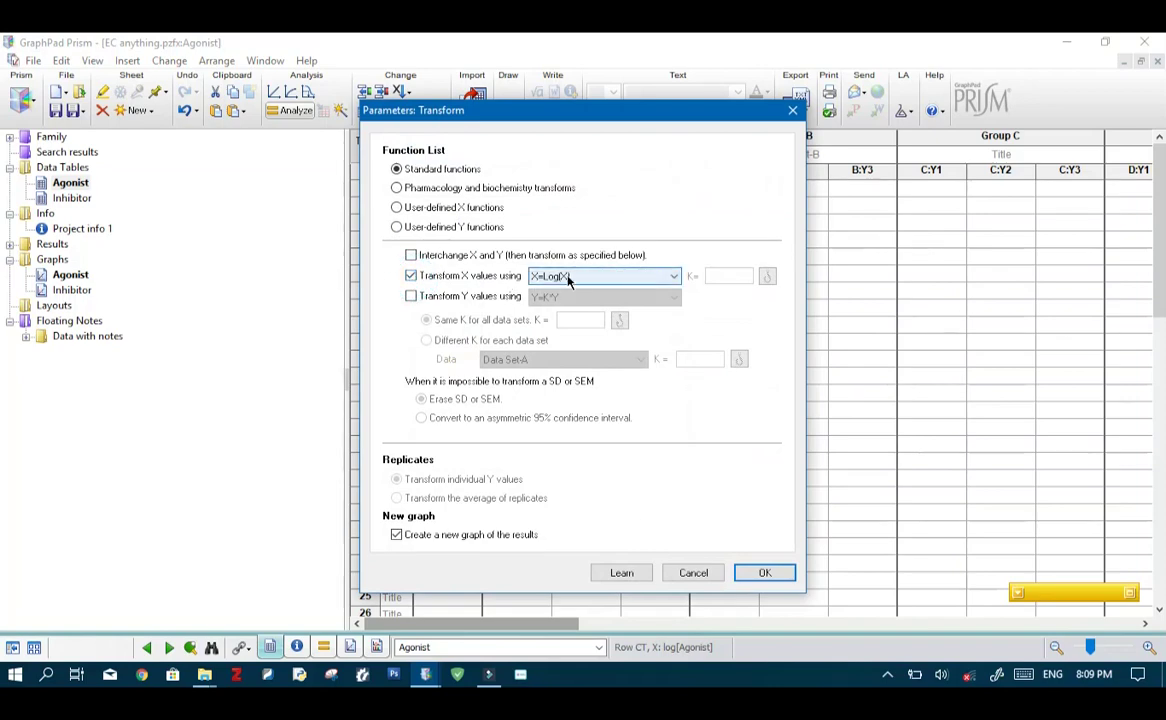
left_click(779, 574)
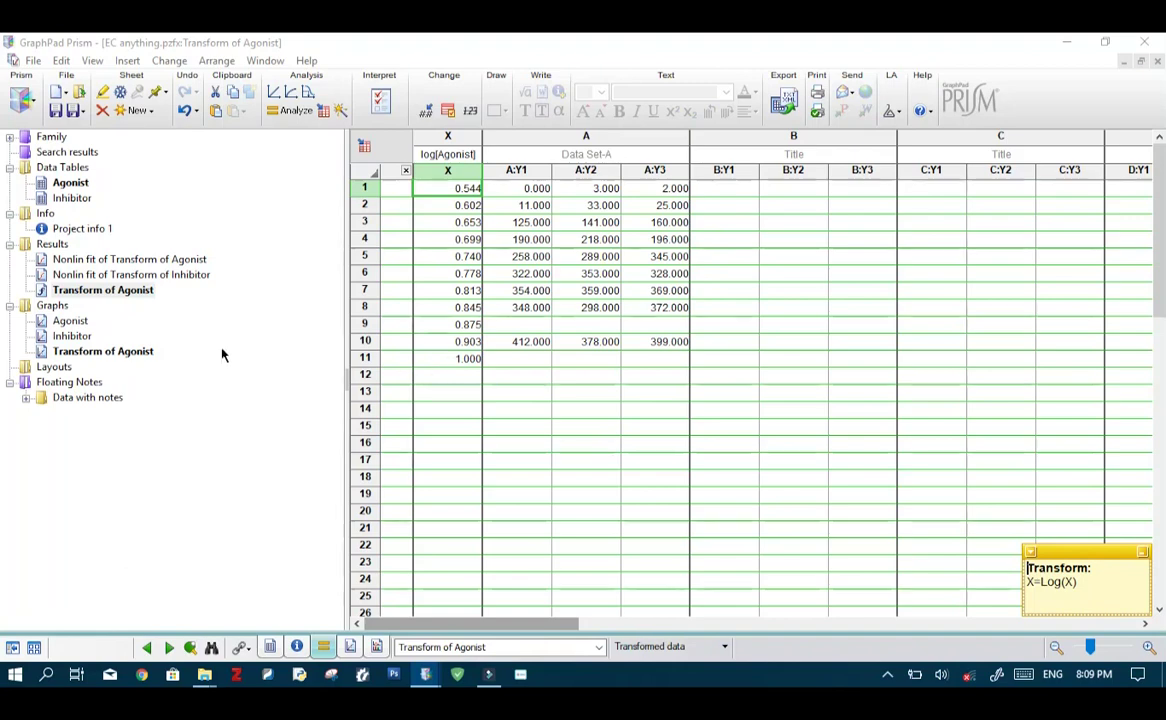
left_click(92, 290)
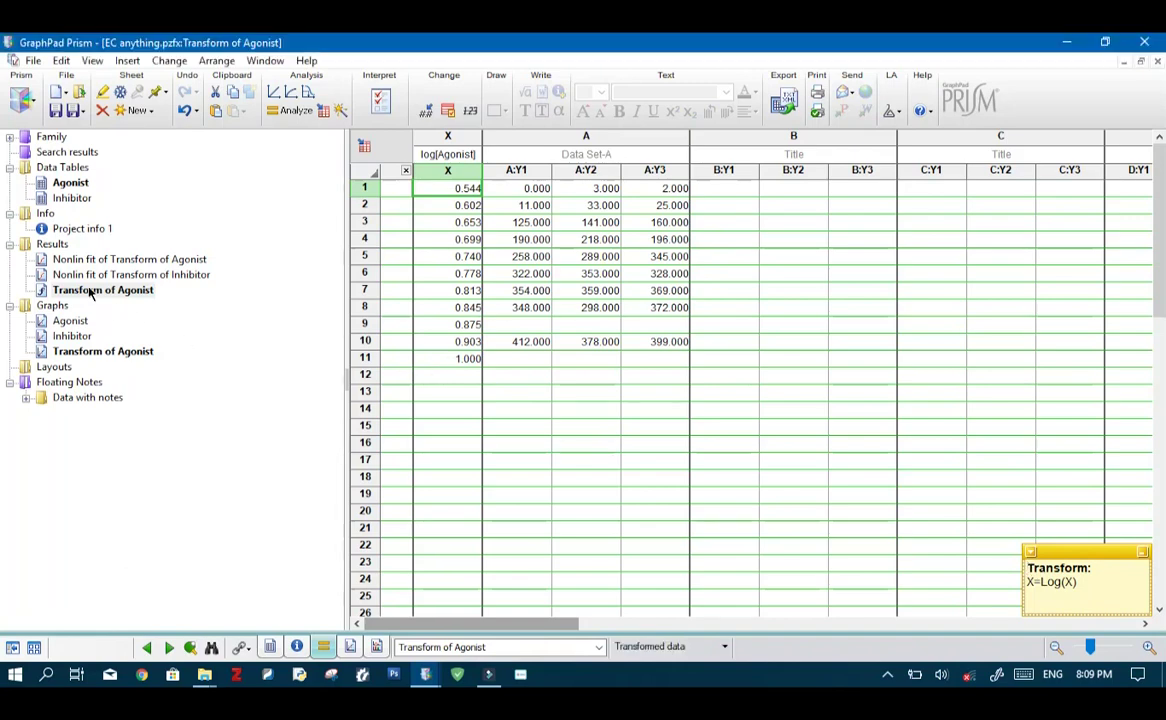
Step: Set up a nonlinear regression using the log(agonist) vs. response -- Find ECanything equation
left_click(290, 112)
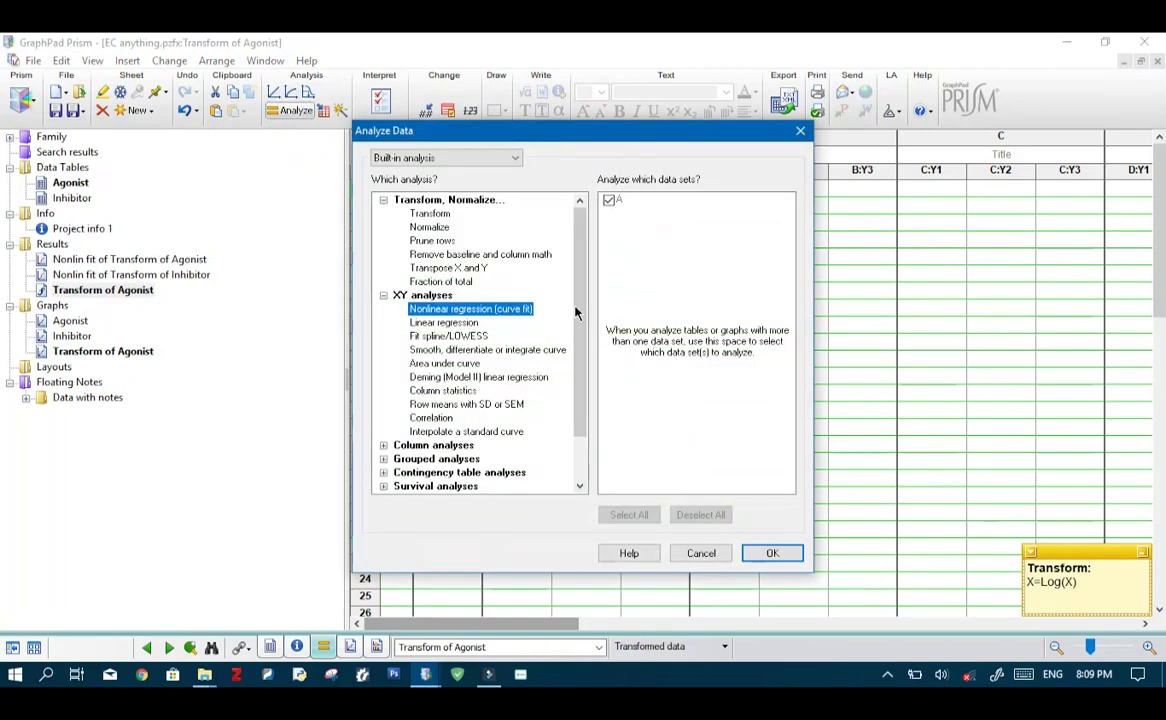
left_click(783, 556)
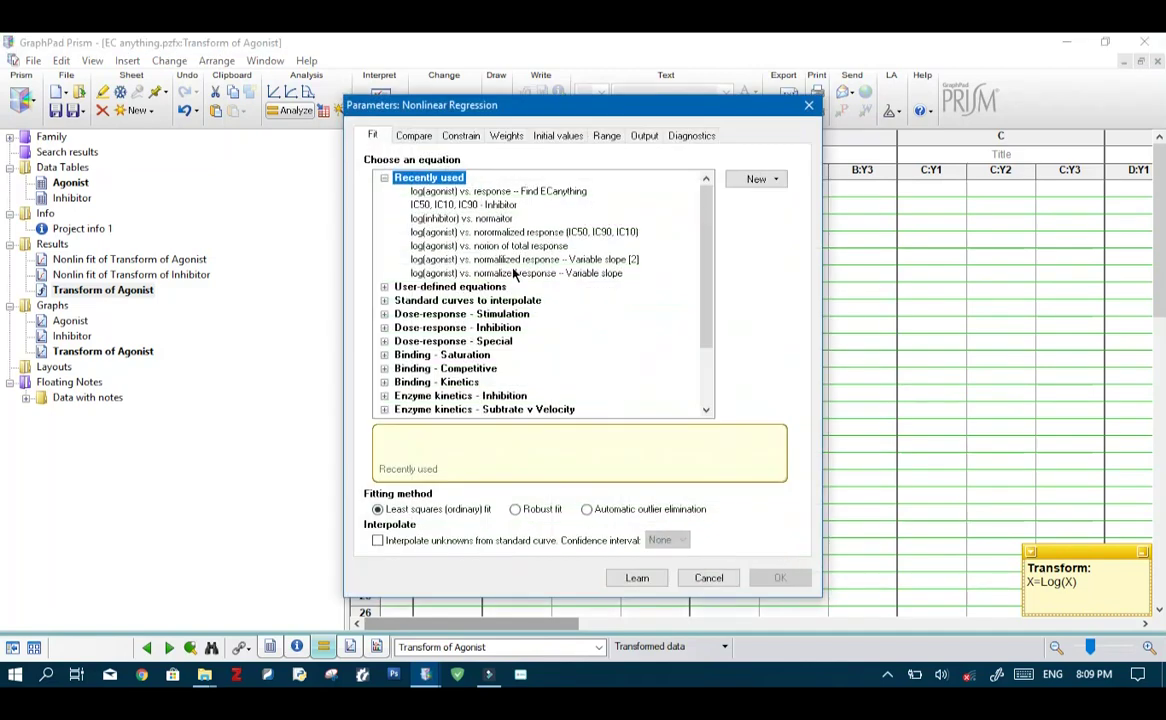
left_click(385, 342)
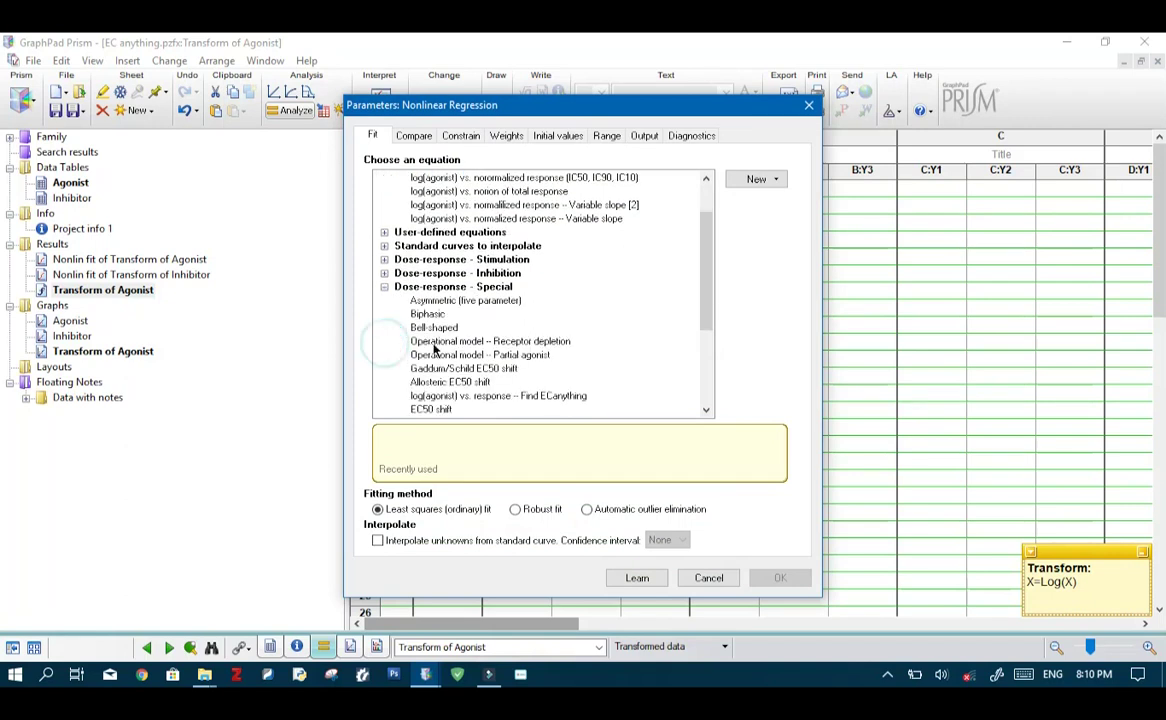
left_click(437, 397)
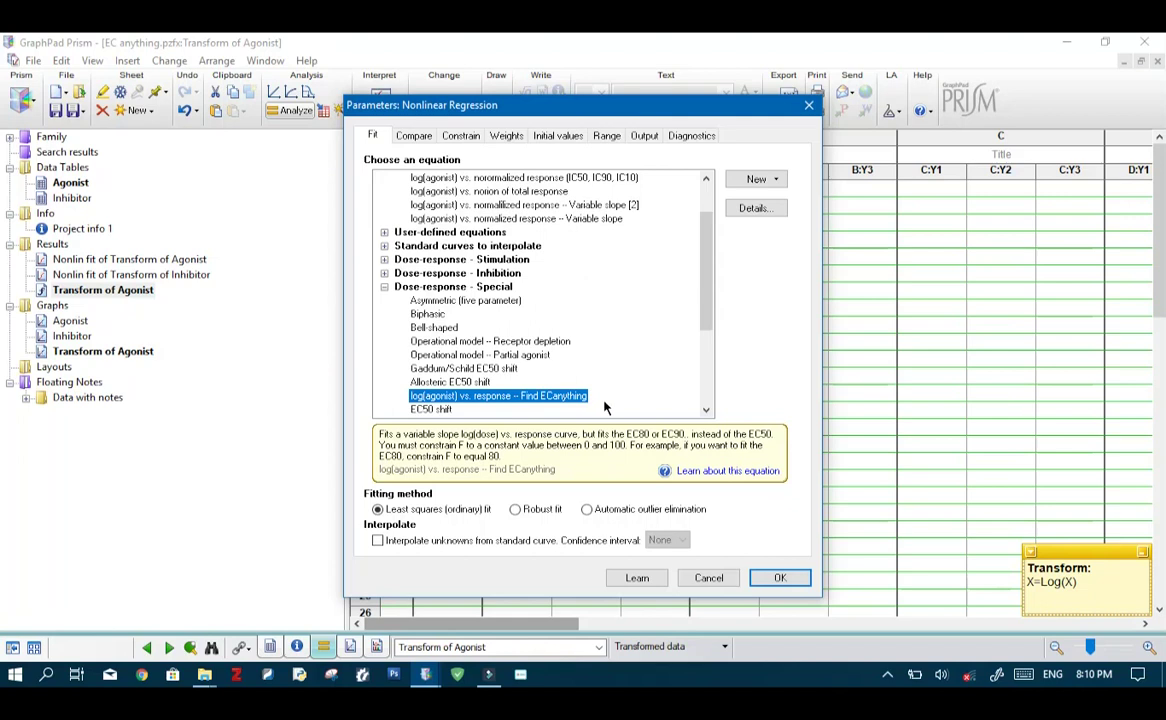
left_click(790, 579)
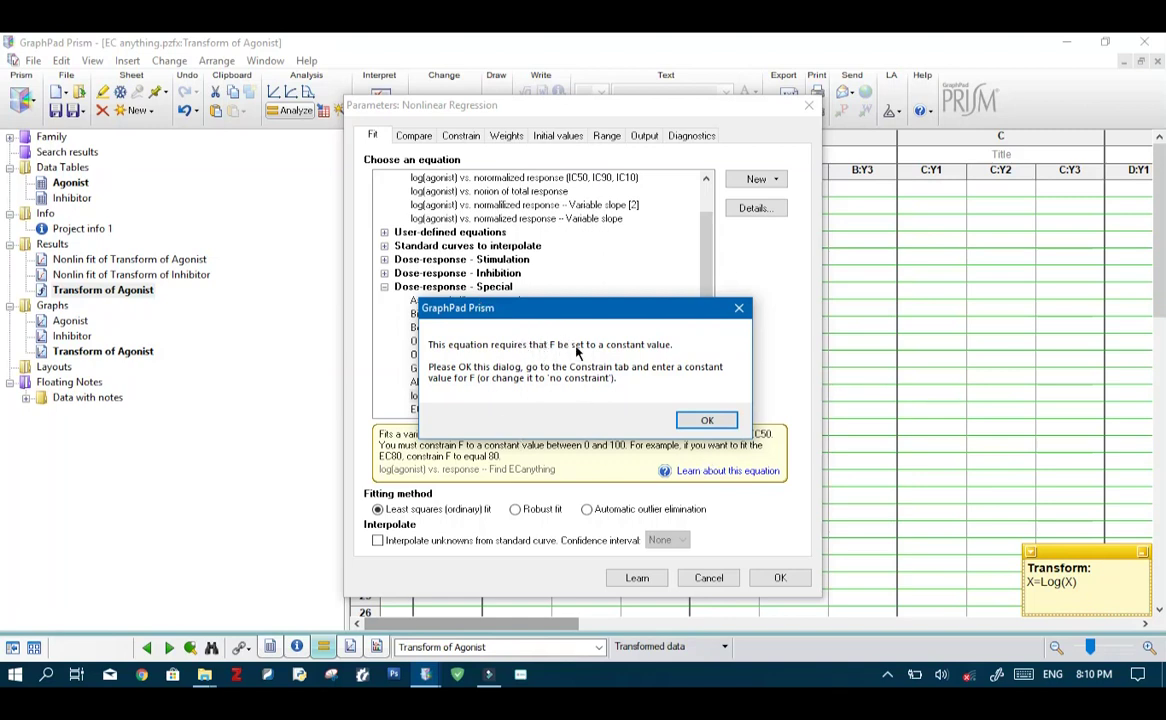
left_click(705, 419)
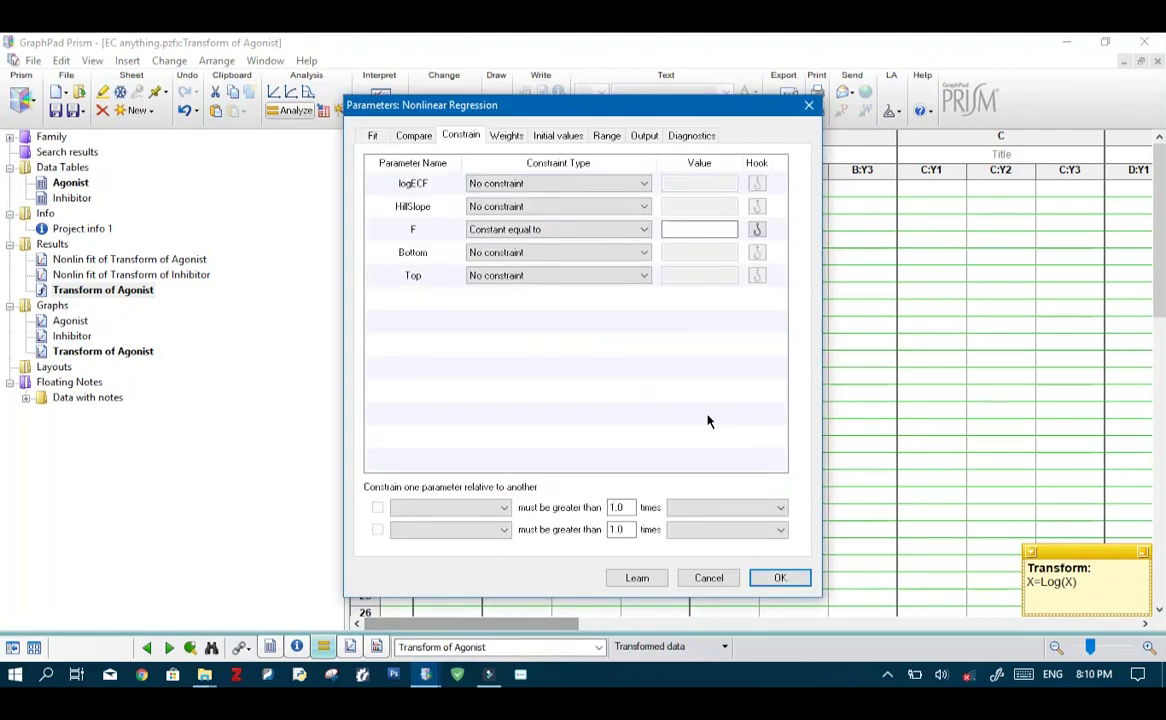
Step: Fix F at 90 and run the agonist fit, giving logECF 0.7885 and EC90 6.144
left_click(692, 225)
type("90")
left_click(779, 579)
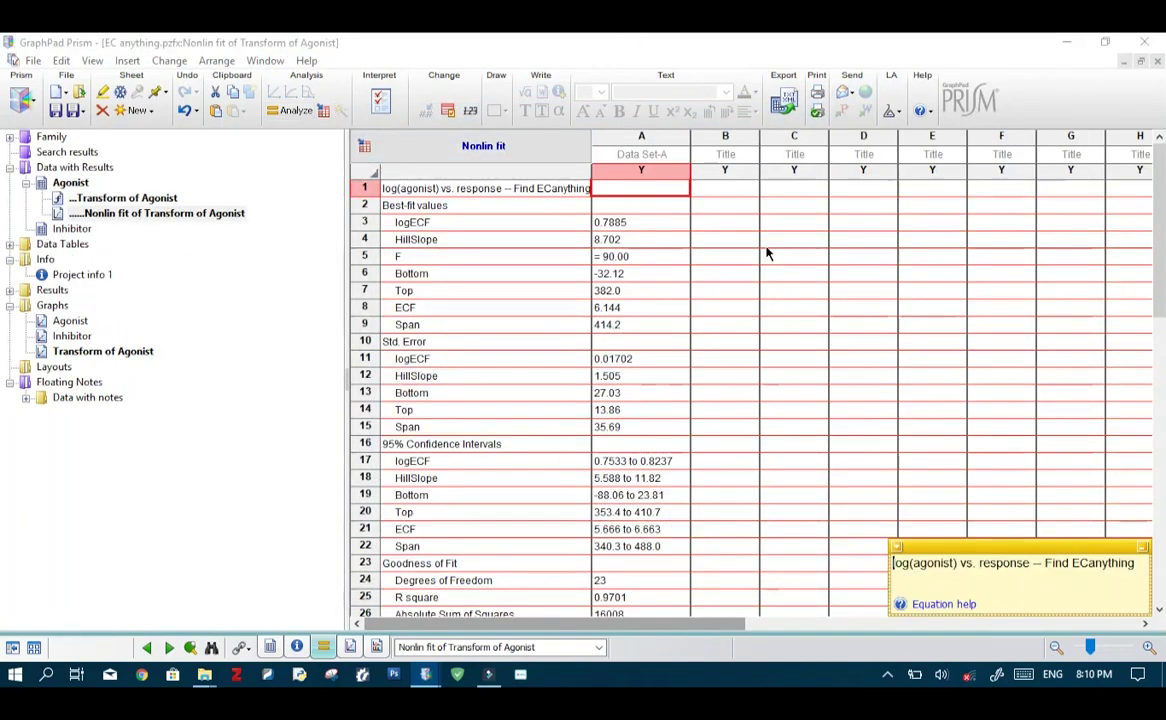
left_click(510, 256)
left_click(617, 258)
left_click(434, 310)
left_click(633, 310)
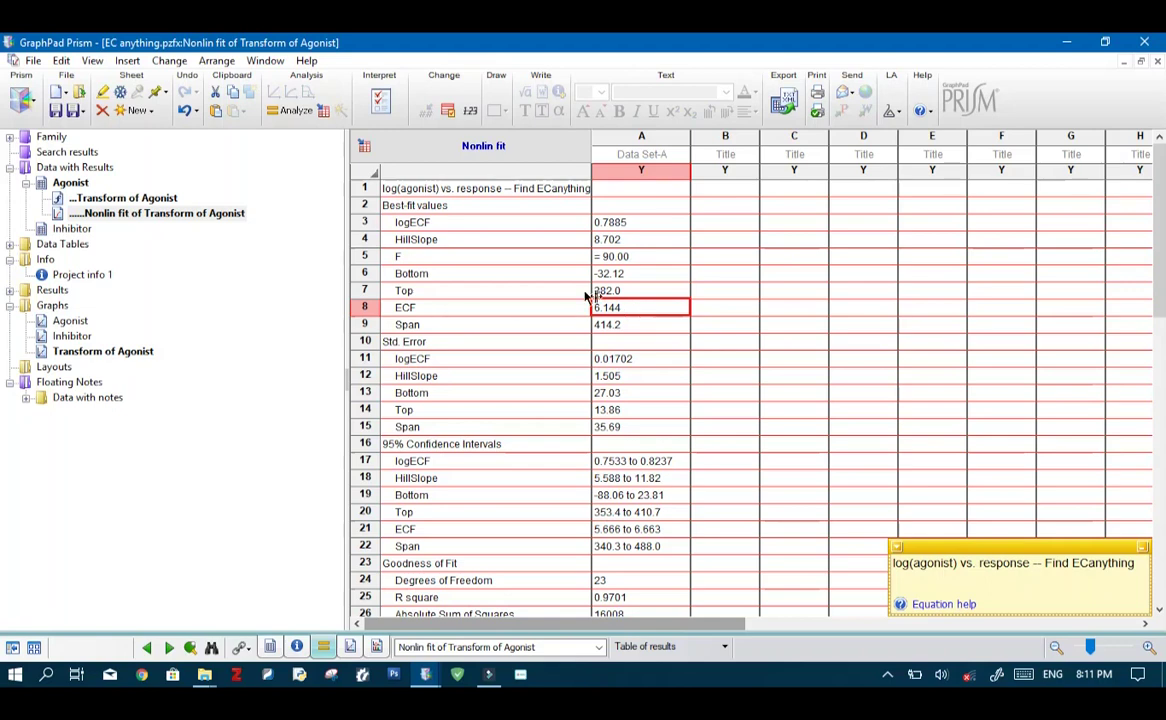
Step: Refit the agonist data with F fixed at 25 (ECF 4.207), then open the Inhibitor data table
left_click(481, 149)
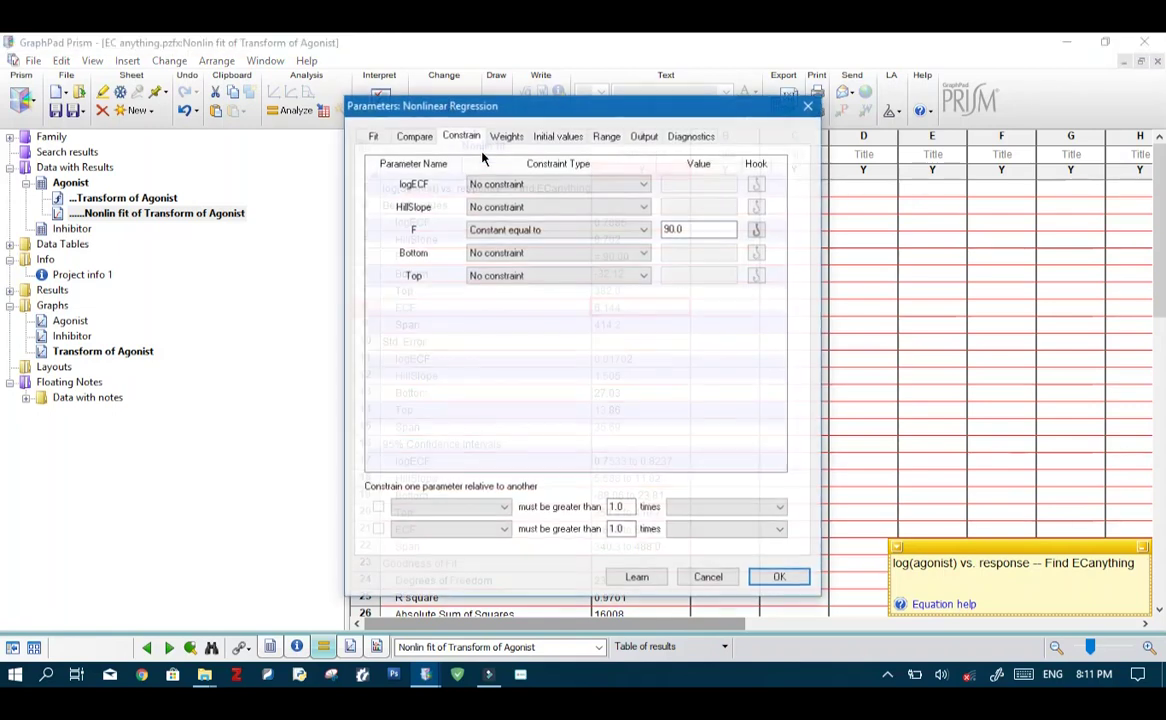
left_click(693, 229)
double_click(693, 229)
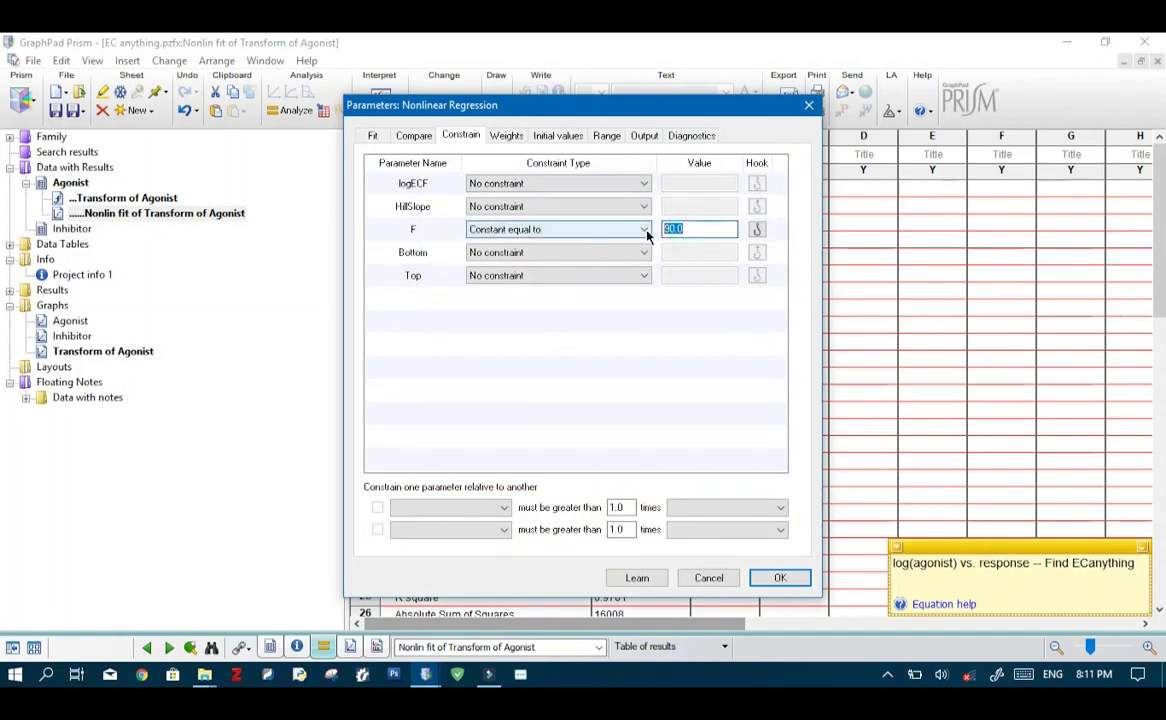
type("25")
left_click(787, 582)
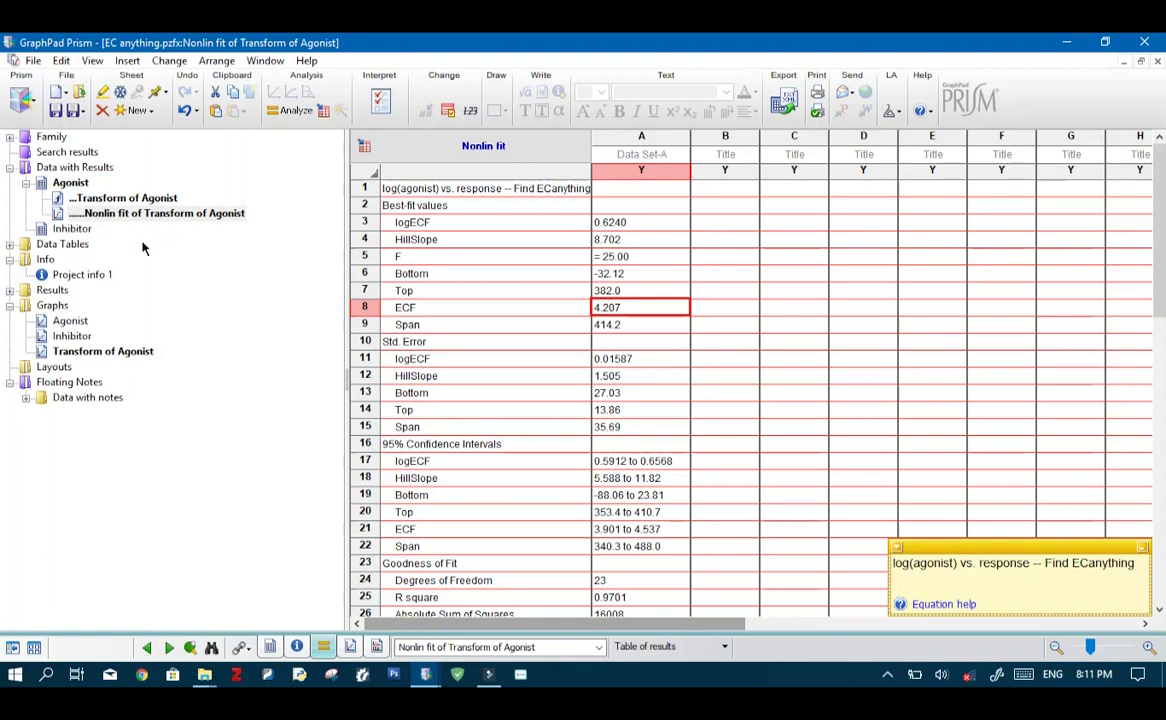
left_click(78, 230)
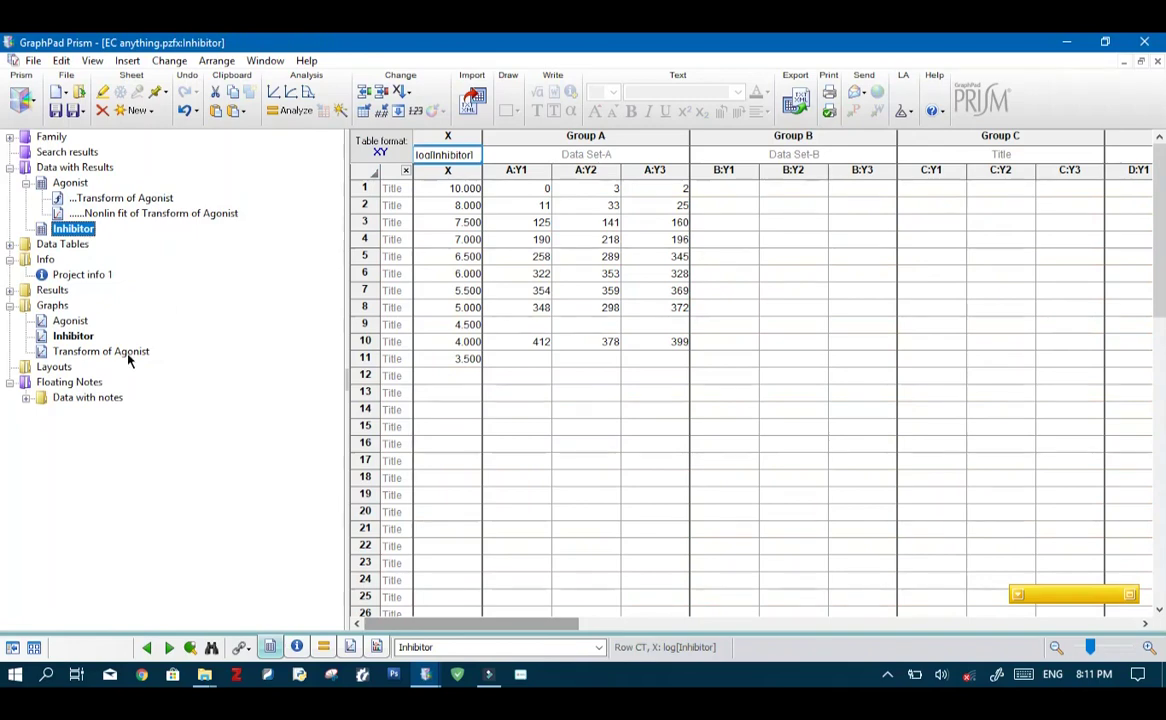
left_click(73, 336)
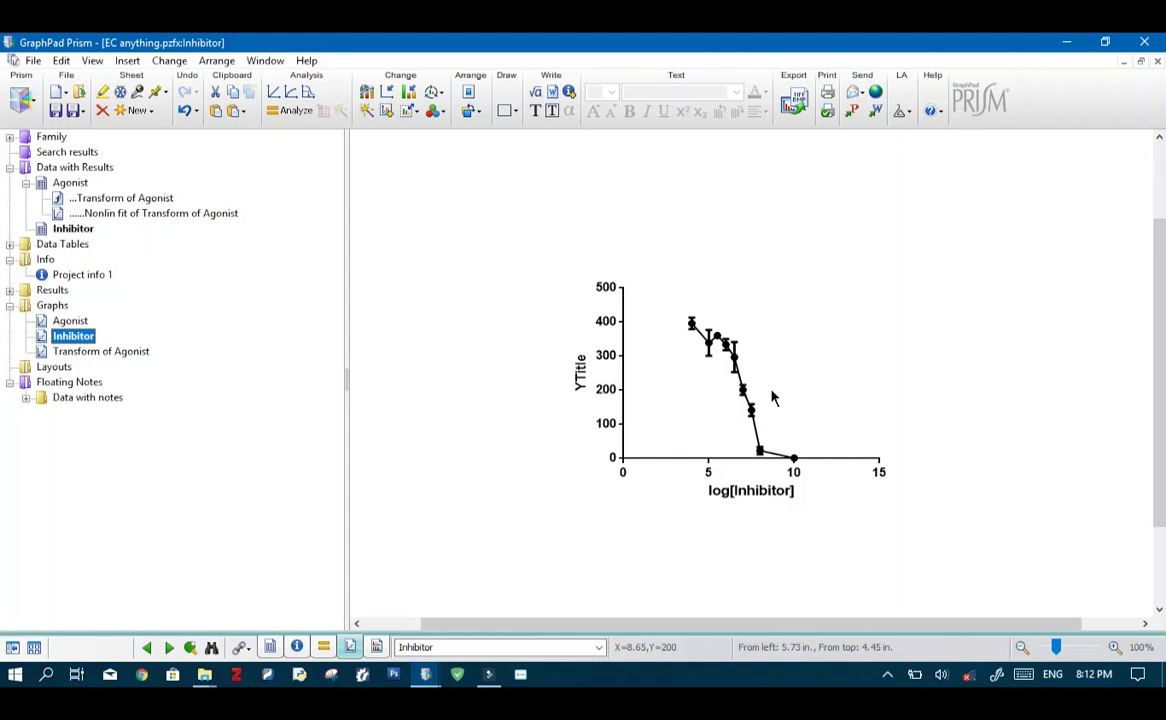
left_click(73, 229)
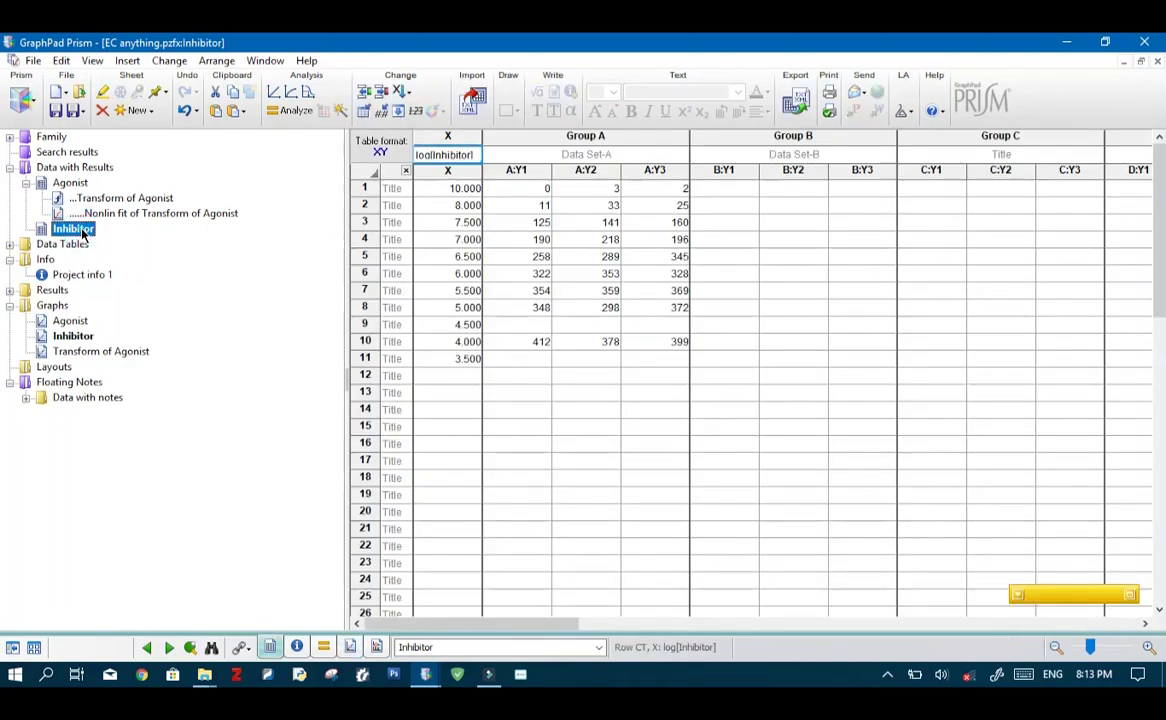
Step: Log-transform the Inhibitor X values with X=Log(X), giving values from 1.000 to 0.544
left_click(291, 112)
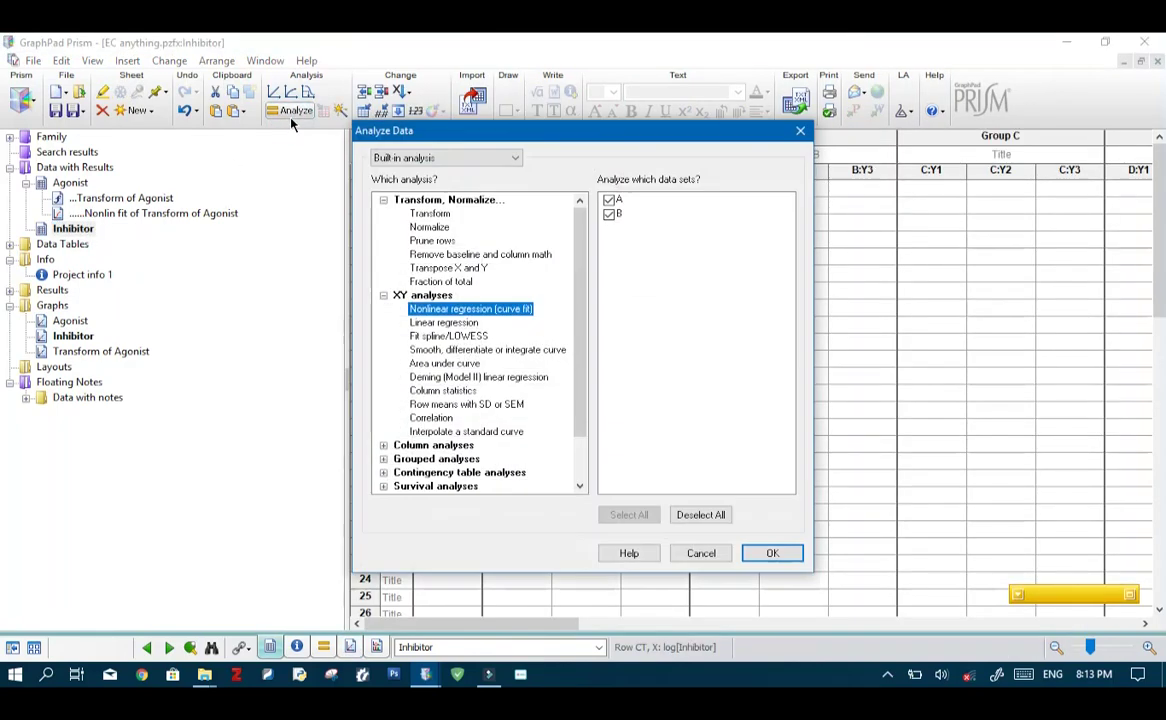
left_click(425, 214)
left_click(790, 555)
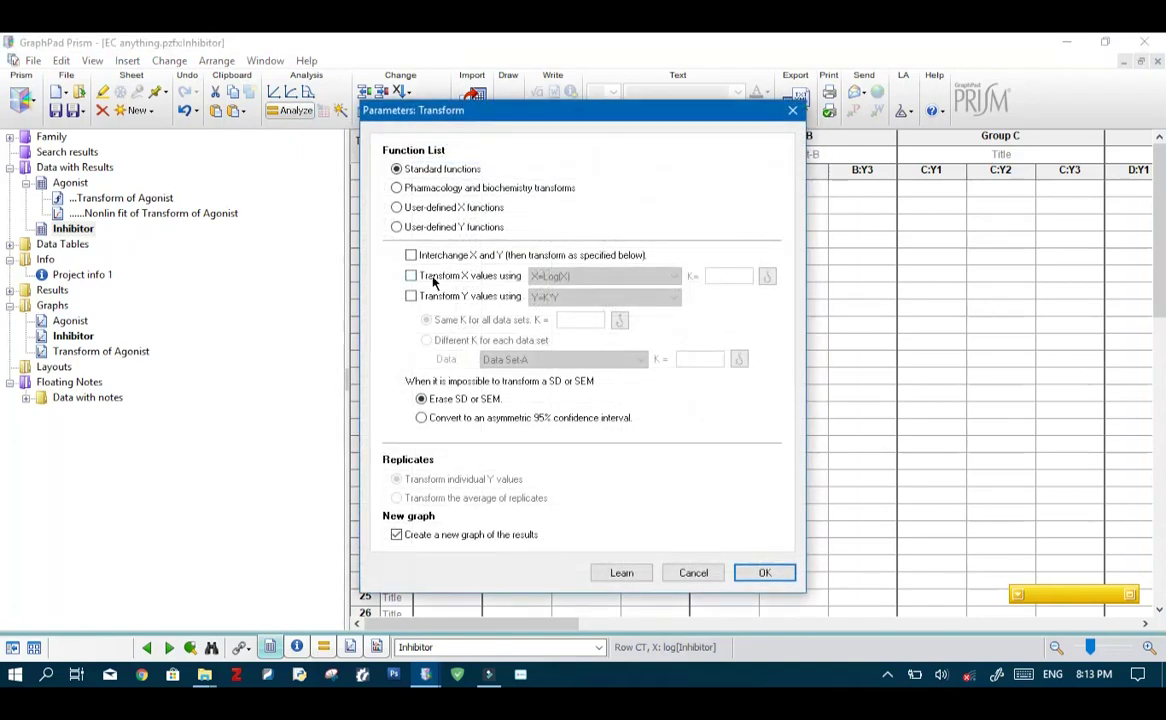
left_click(411, 276)
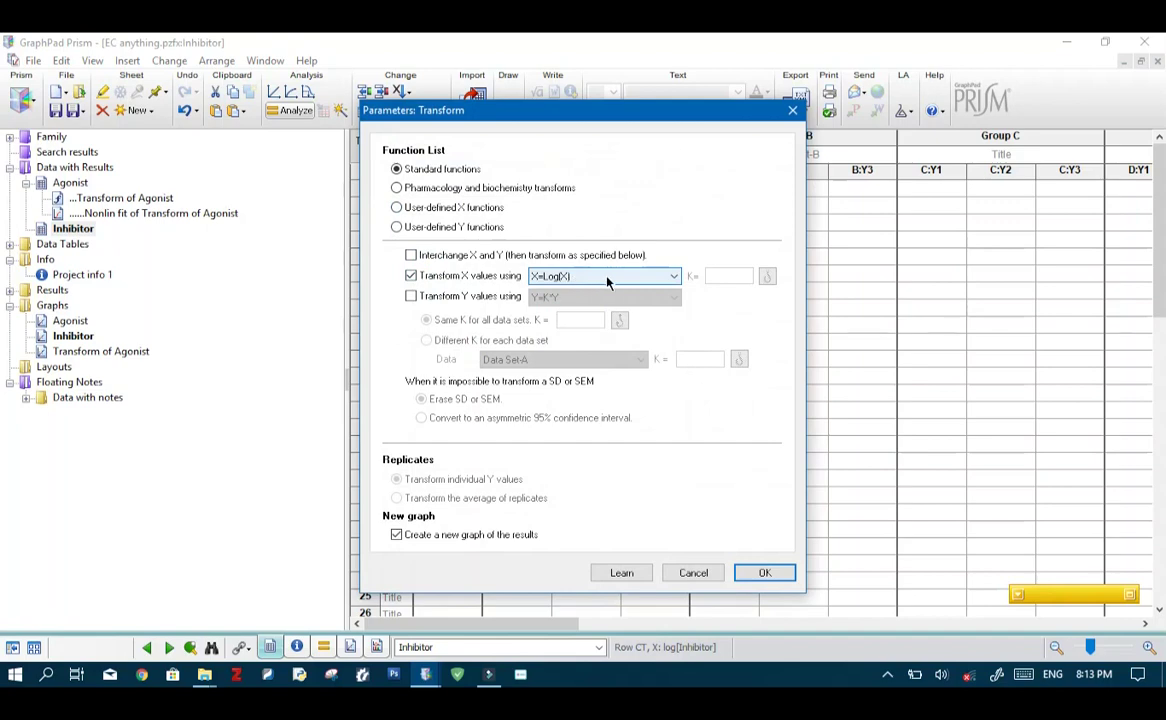
left_click(770, 573)
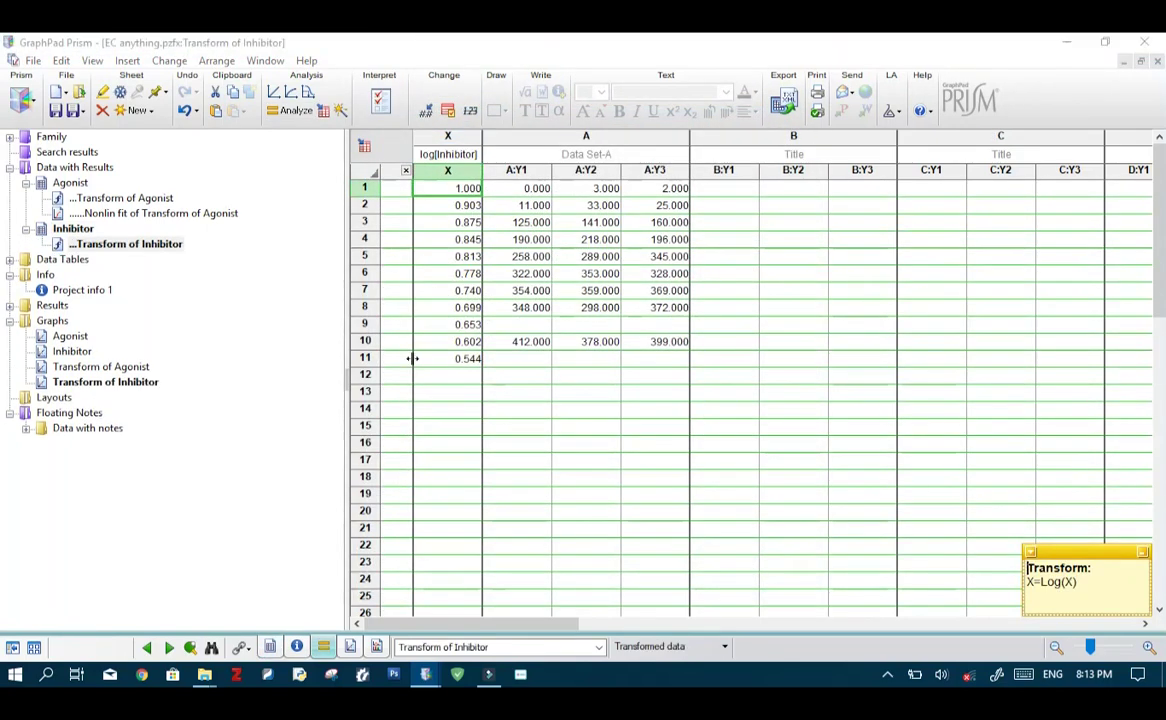
left_click(139, 246)
left_click(283, 108)
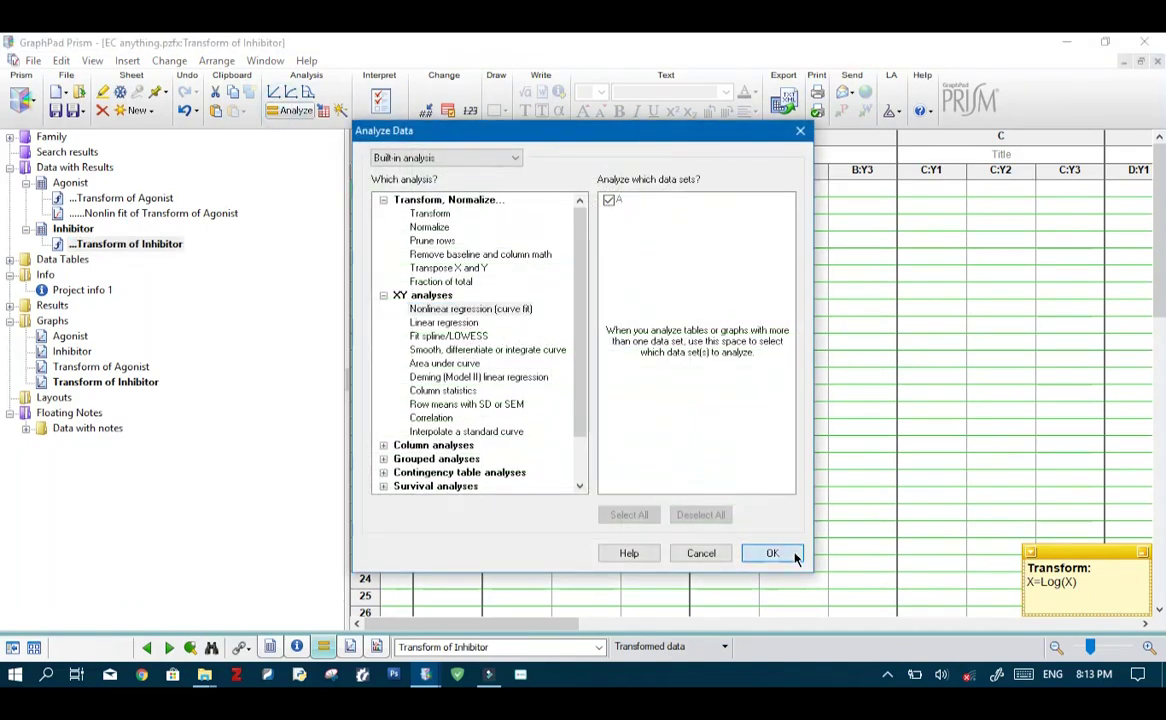
Step: Fit the transformed inhibitor data with Find ECanything at F = 90, giving ECF 6.178
left_click(796, 557)
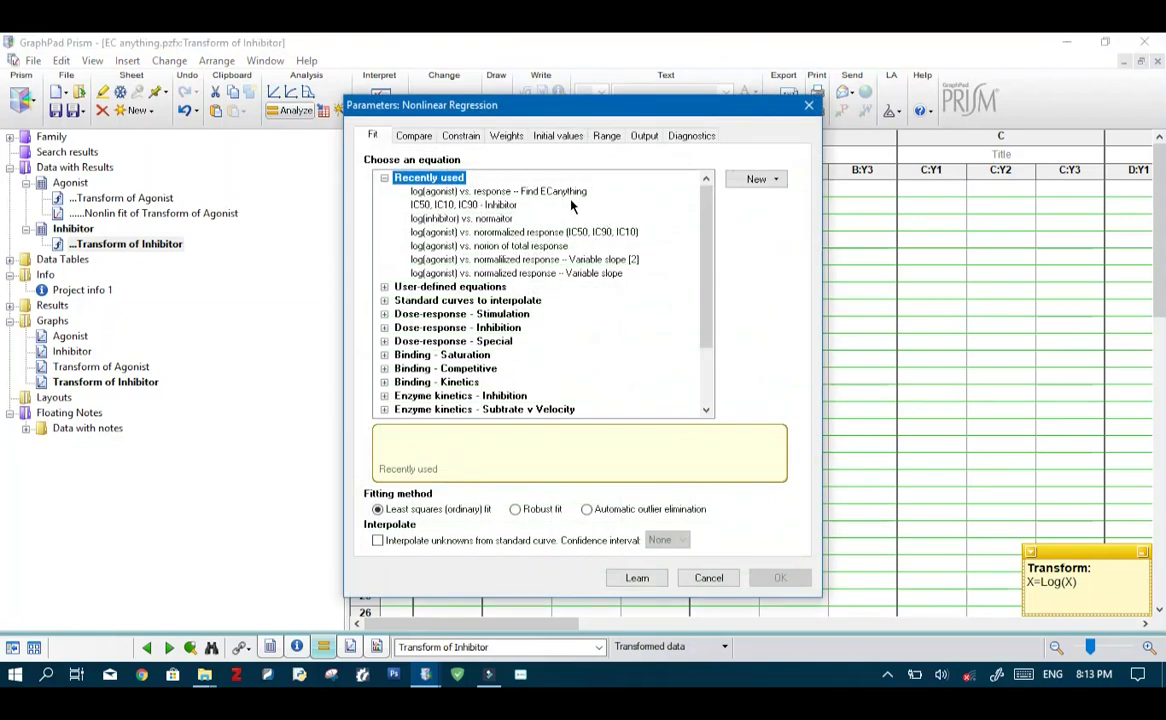
left_click(450, 191)
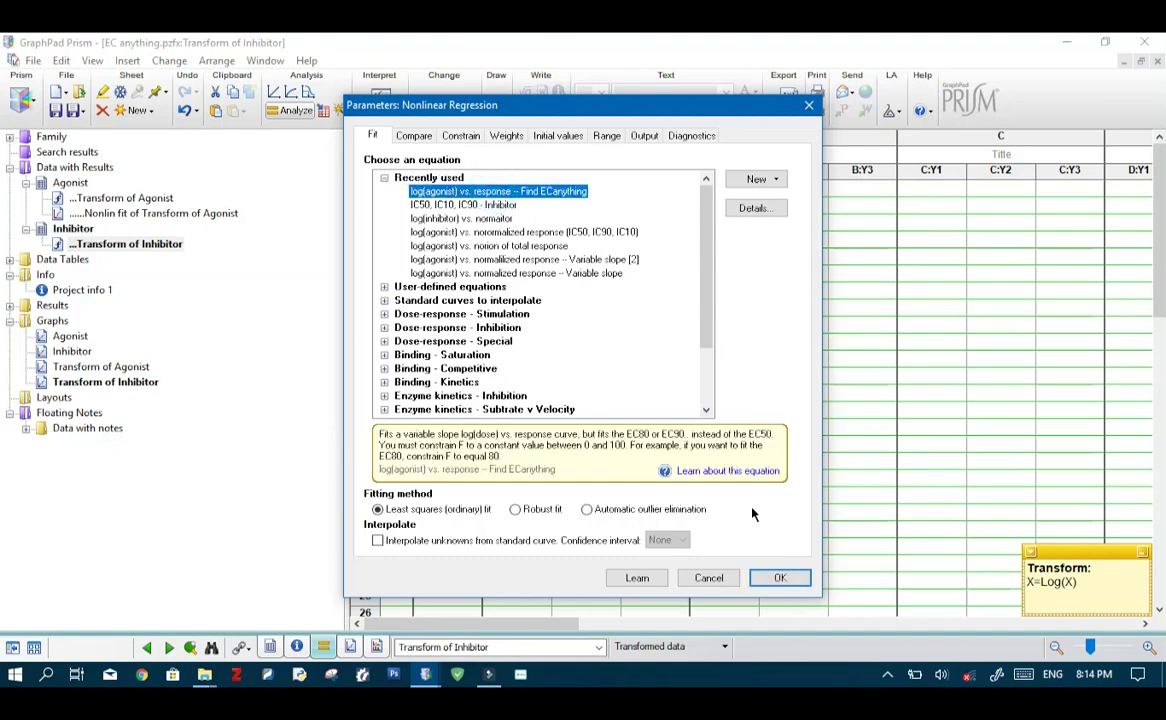
left_click(780, 578)
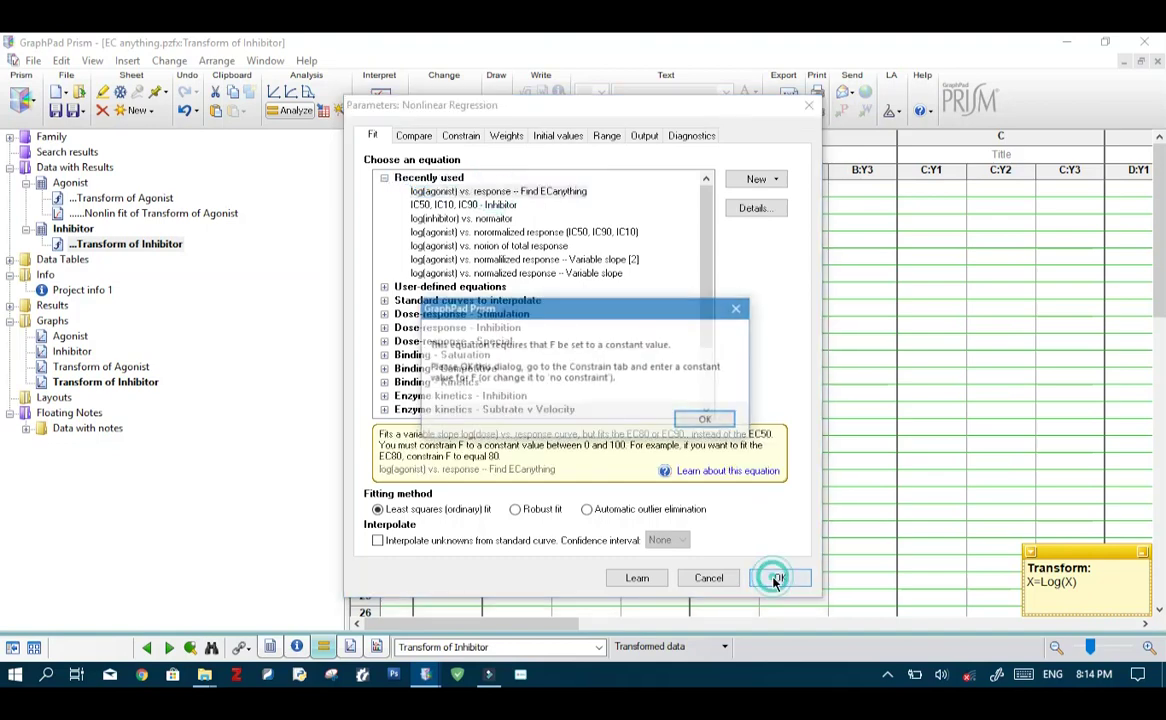
left_click(705, 421)
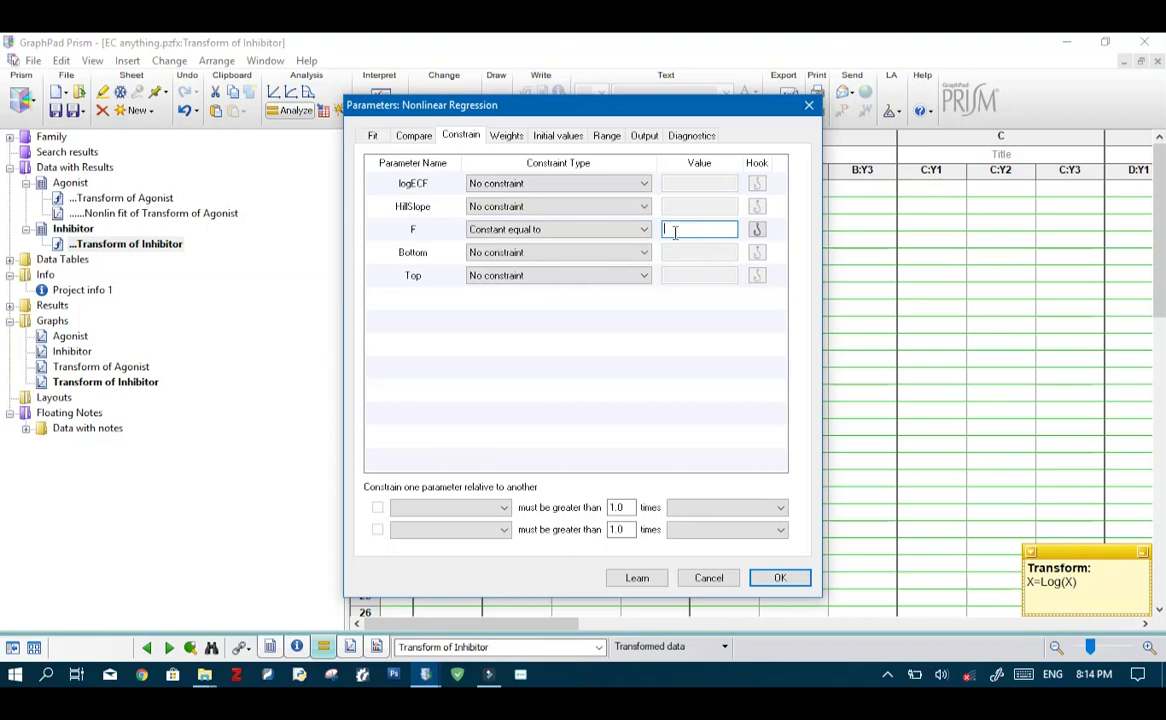
type("90")
left_click(775, 578)
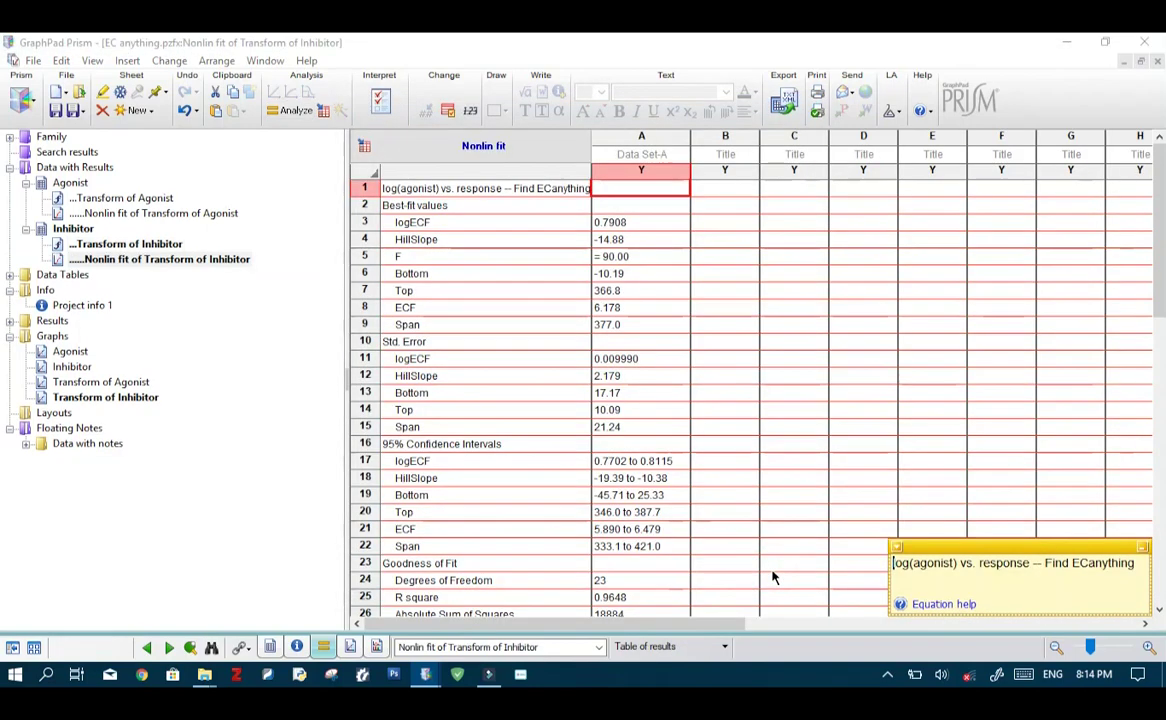
Step: Review the inhibitor fit's F value and its ECF result of 6.178
left_click(606, 257)
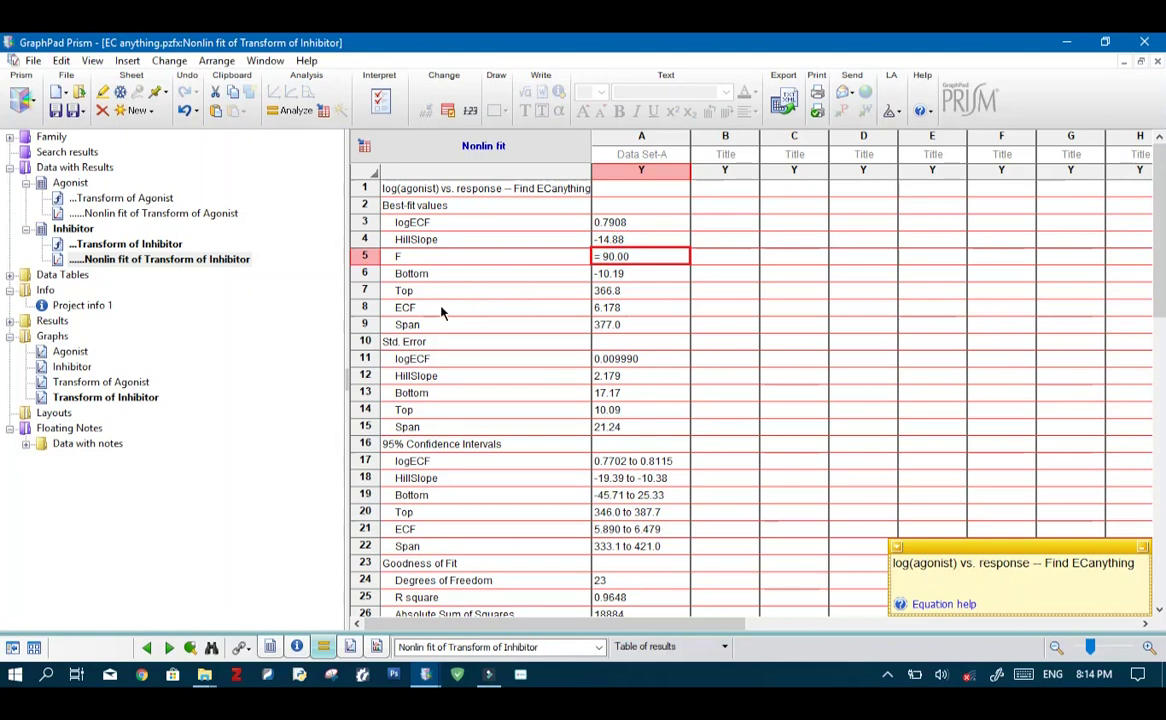
left_click(619, 312)
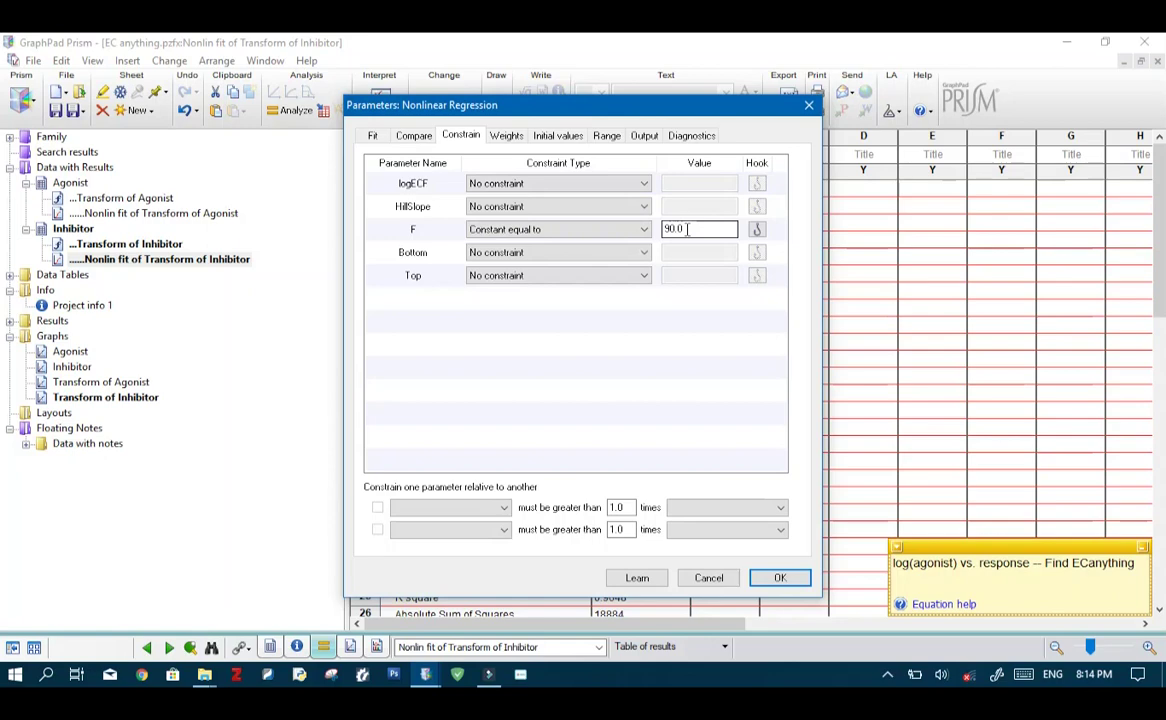
Step: Change F to 10 and refit the inhibitor data, giving logECF 0.9190 and ECF 8.299
double_click(687, 229)
type("10")
left_click(768, 578)
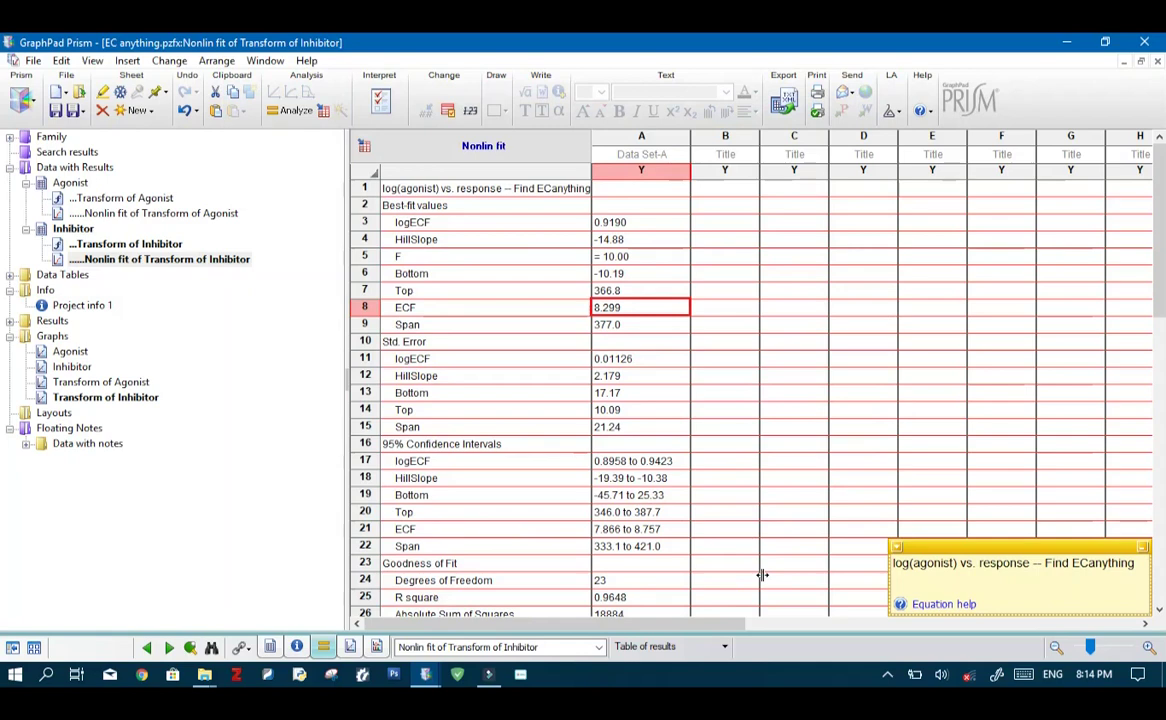